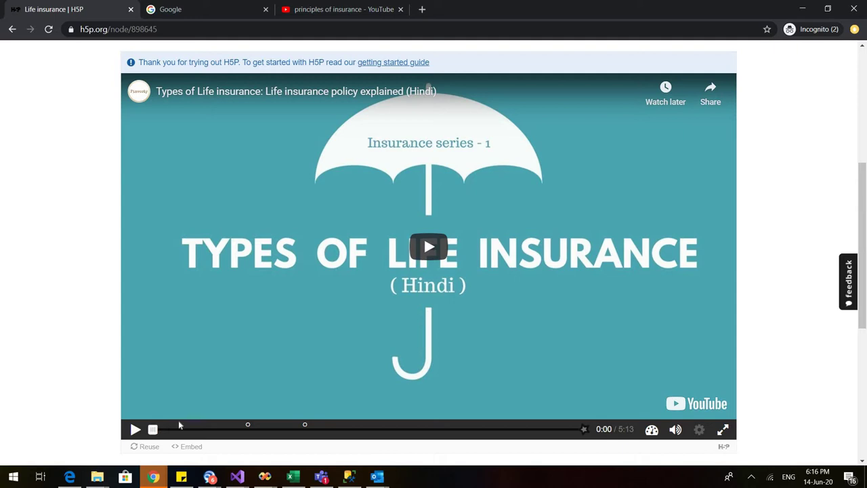
Seek the Life insurance video to about 1:02, play to 1:10, and preview its True and False question.
drag(157, 433, 238, 433)
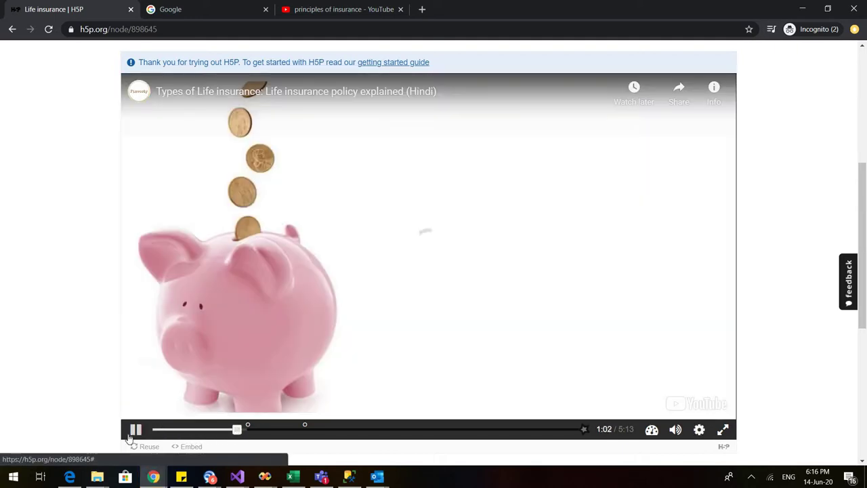
click(131, 433)
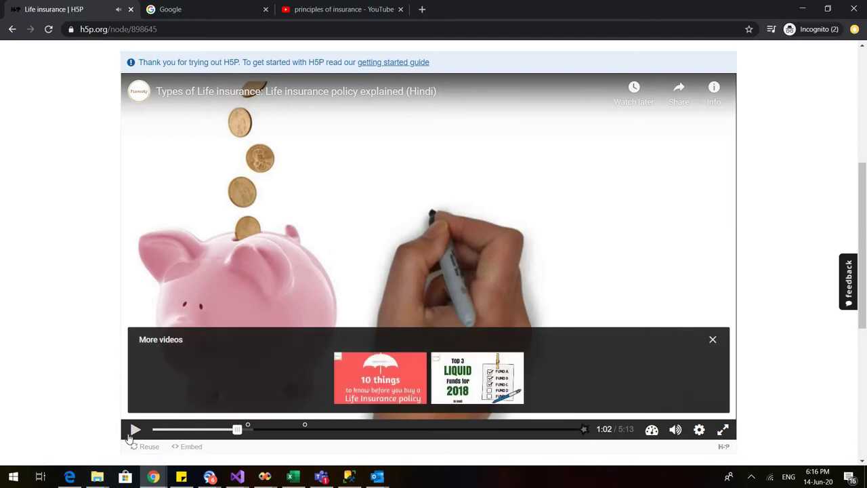
click(133, 432)
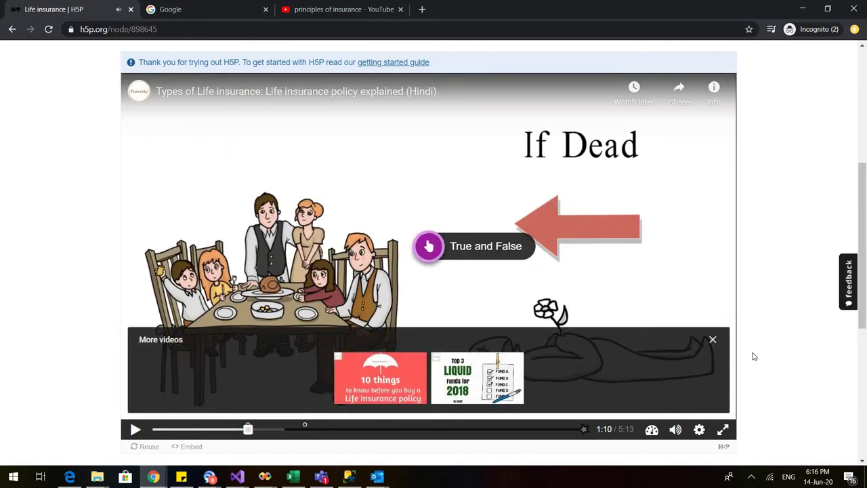
click(713, 340)
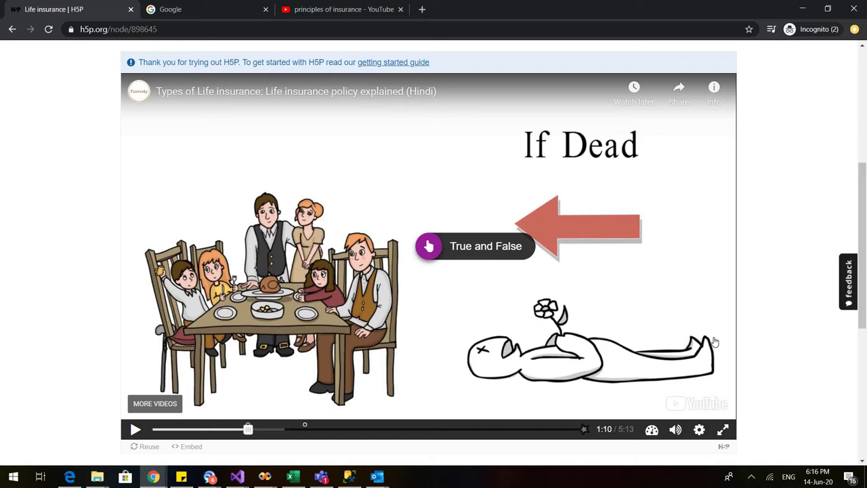
click(469, 251)
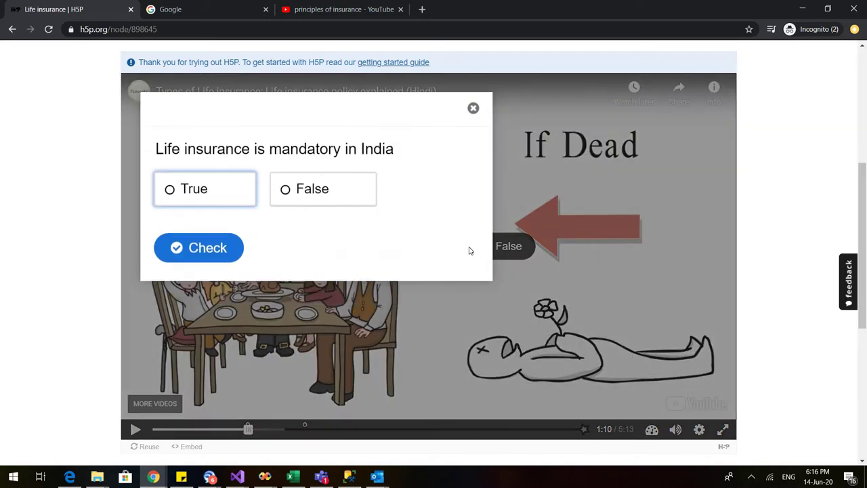
click(474, 109)
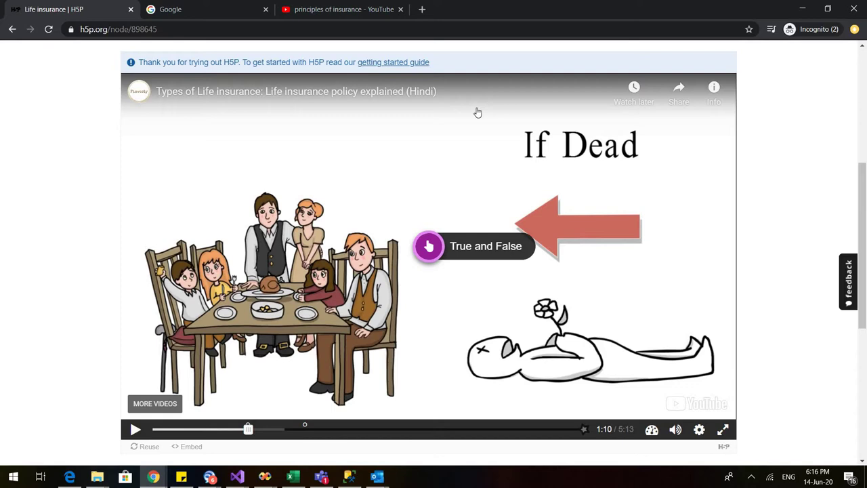
Search Google for 'h5p' and open the h5p.org homepage from the results.
click(188, 8)
click(310, 207)
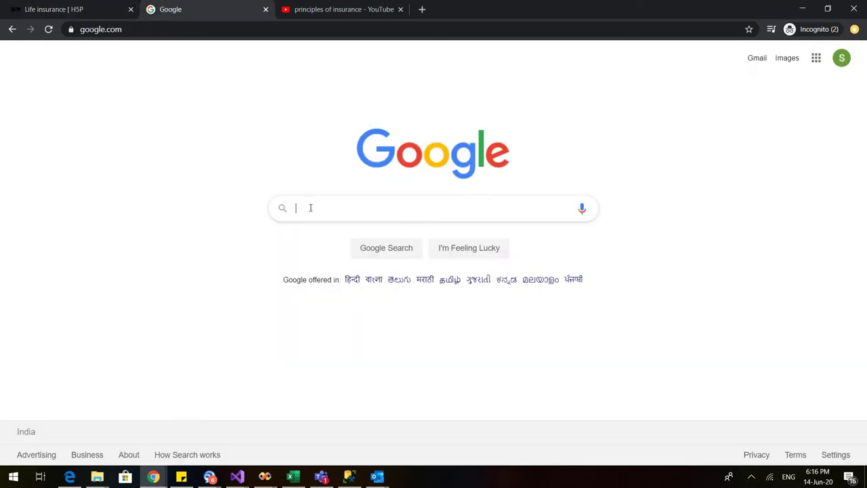
text(h5p)
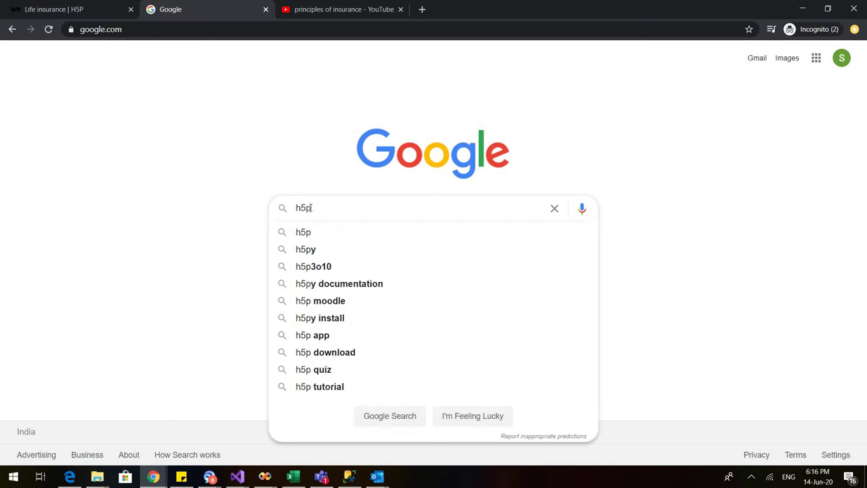
key(Return)
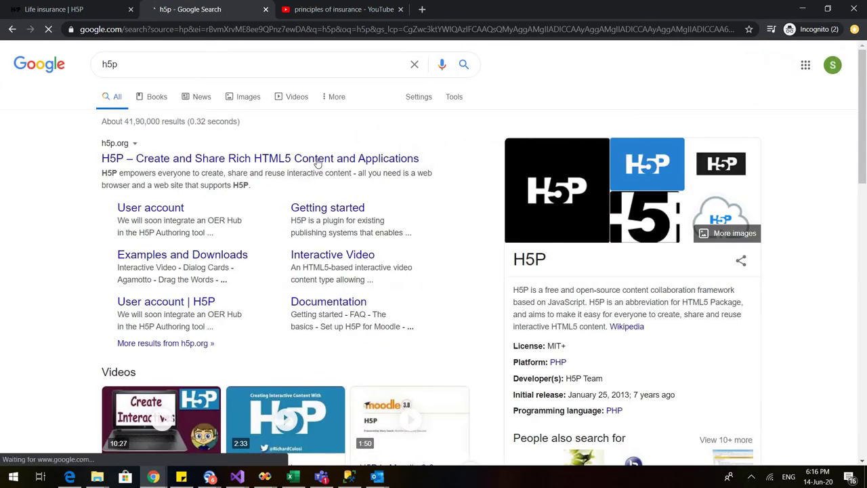
click(316, 159)
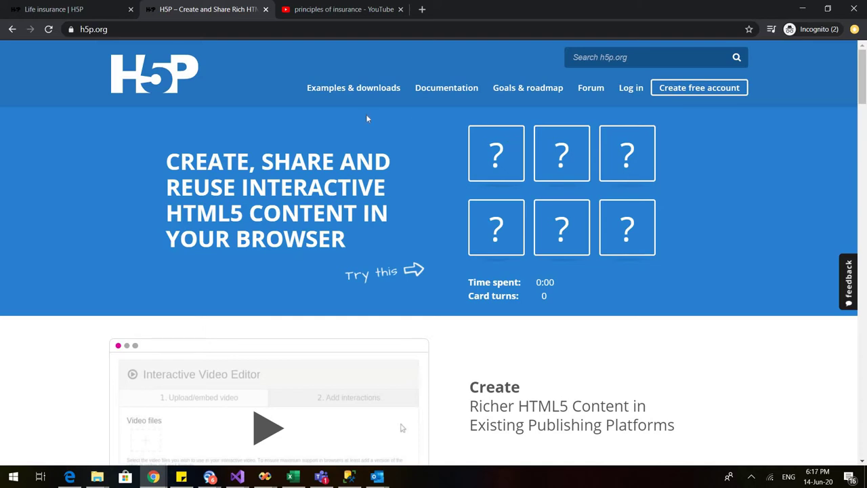
From the Life insurance page, go to My account and view the Recent Content list.
click(73, 9)
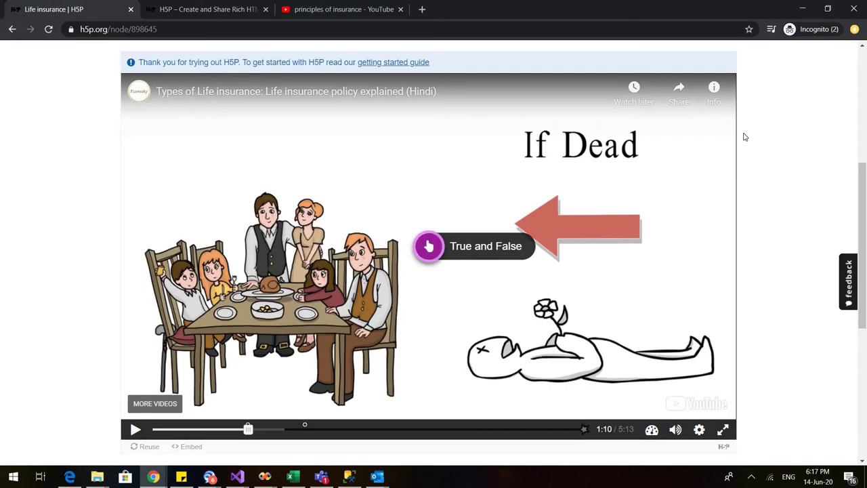
drag(865, 196, 864, 123)
scroll(428, 434, up, 2)
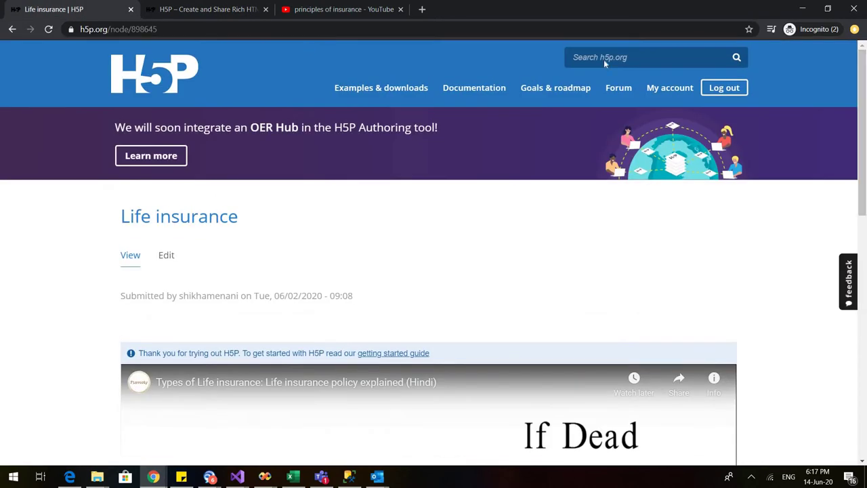
click(665, 97)
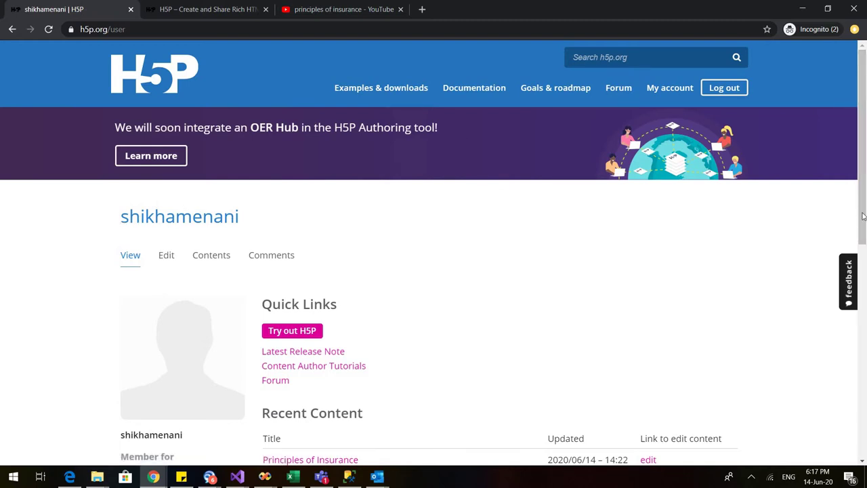
drag(864, 236, 865, 298)
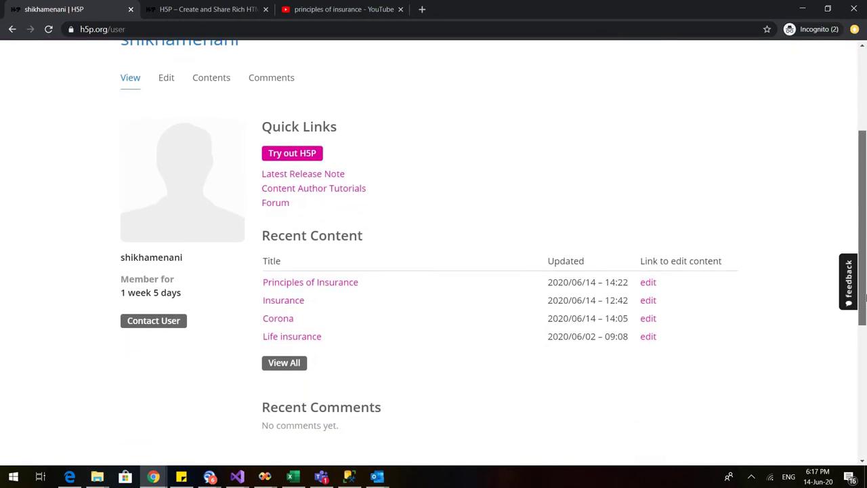
scroll(604, 277, up, 3)
scroll(604, 277, down, 2)
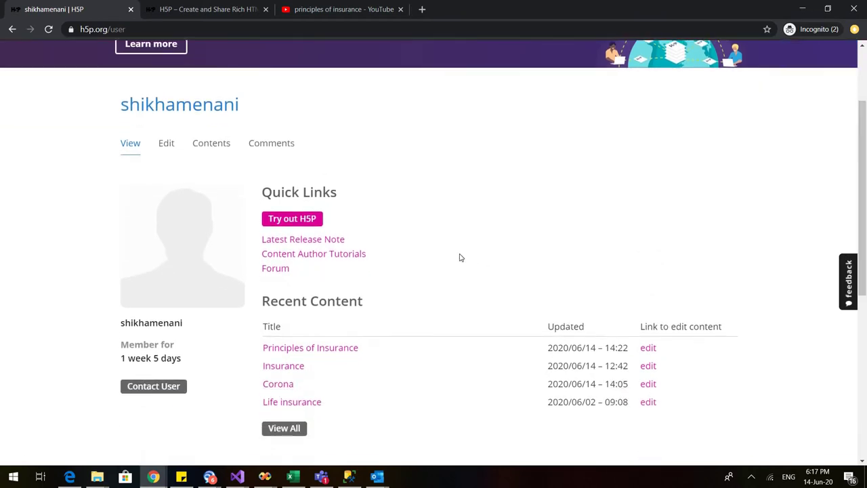
Start new content via Try out H5P and pick Interactive Video from the content type list.
click(295, 220)
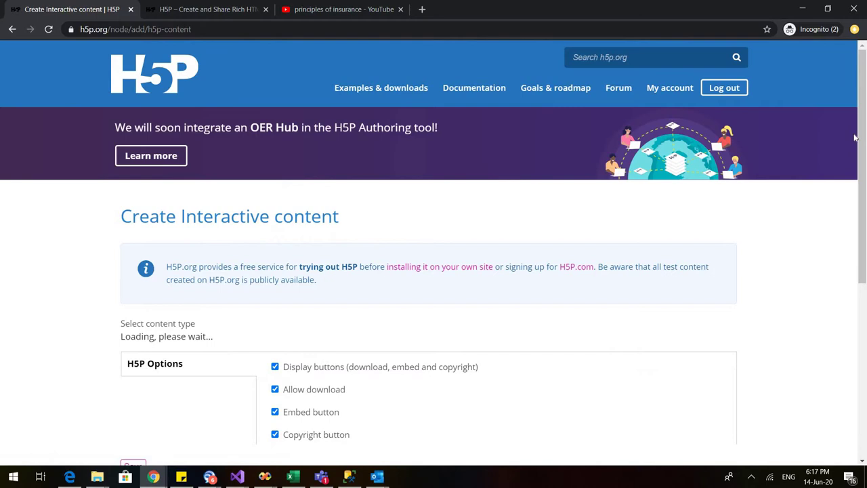
drag(865, 197, 865, 290)
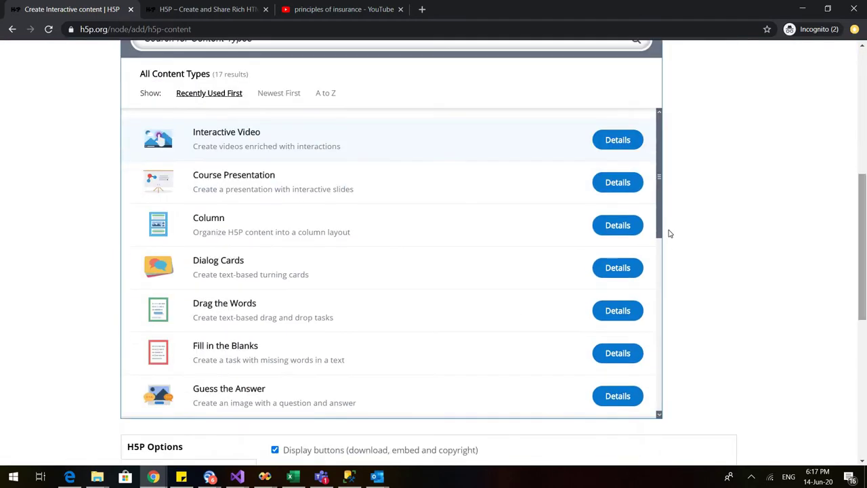
scroll(662, 238, down, 3)
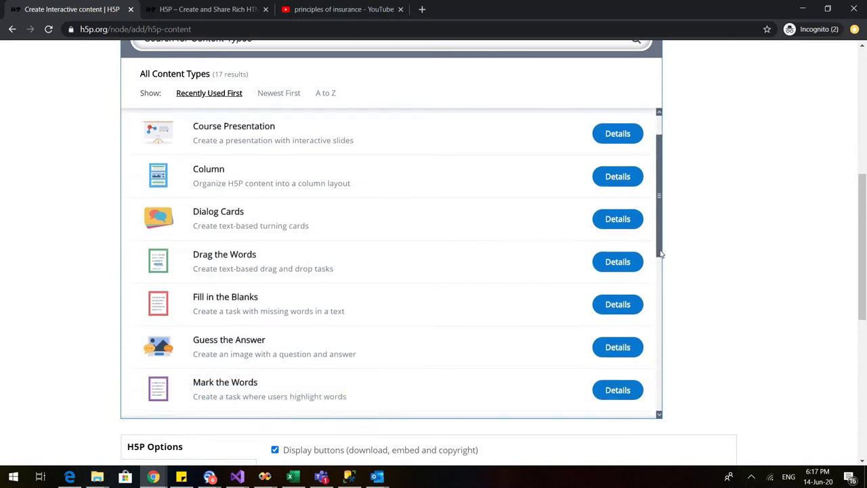
drag(660, 288, 670, 411)
drag(671, 376, 685, 169)
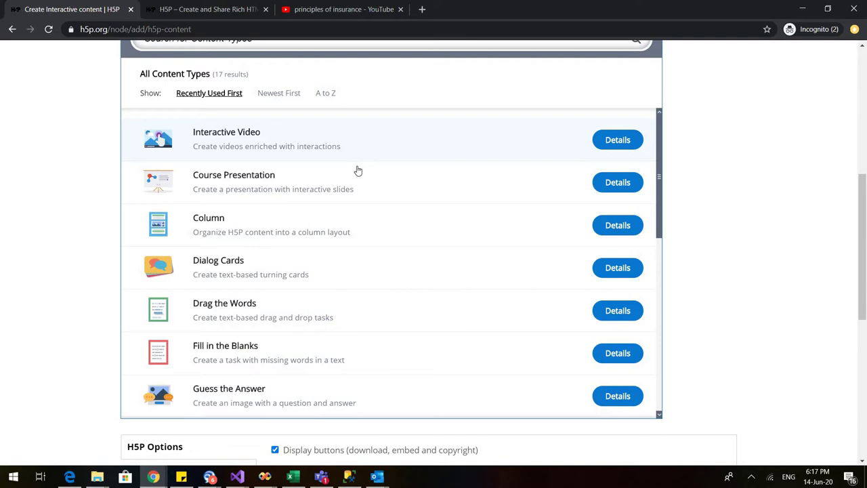
click(242, 140)
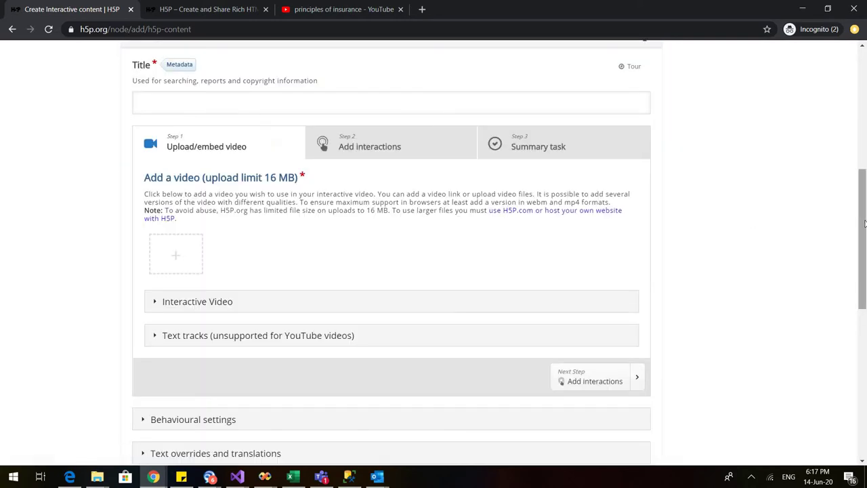
Title the interactive video 'Principles of Insurance' and bring up the add-video file/URL dialog.
drag(865, 220, 865, 184)
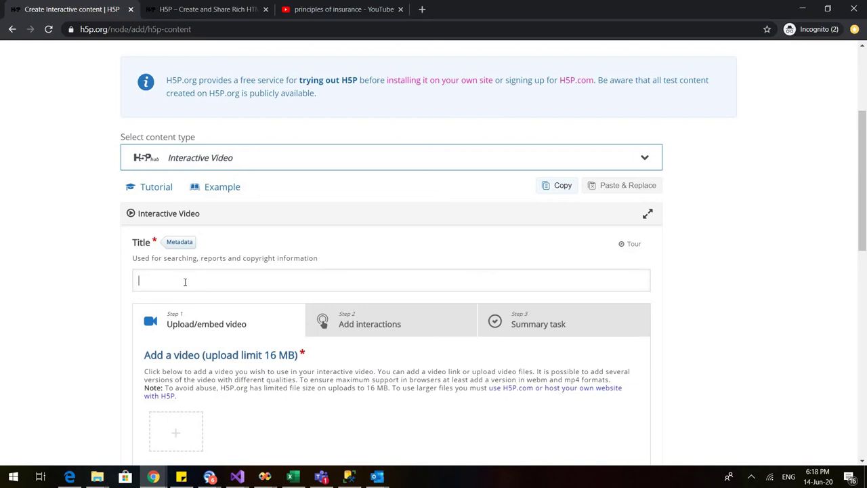
text(rinciples of Insurance)
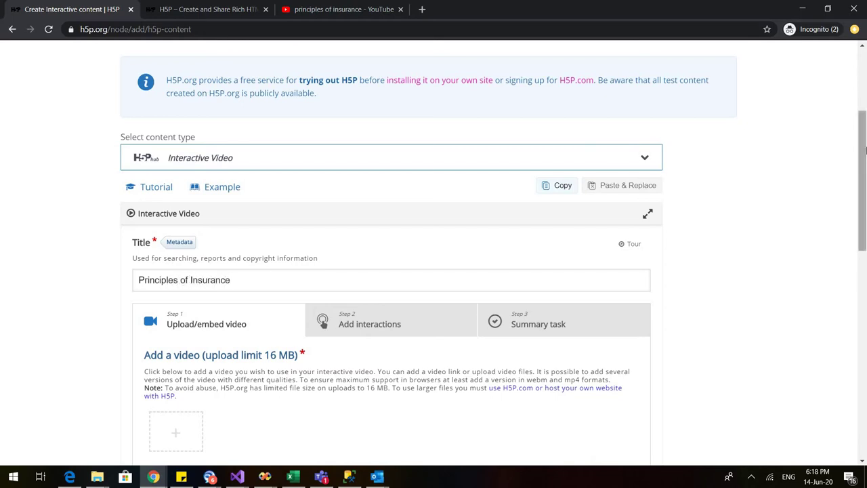
scroll(303, 266, down, 3)
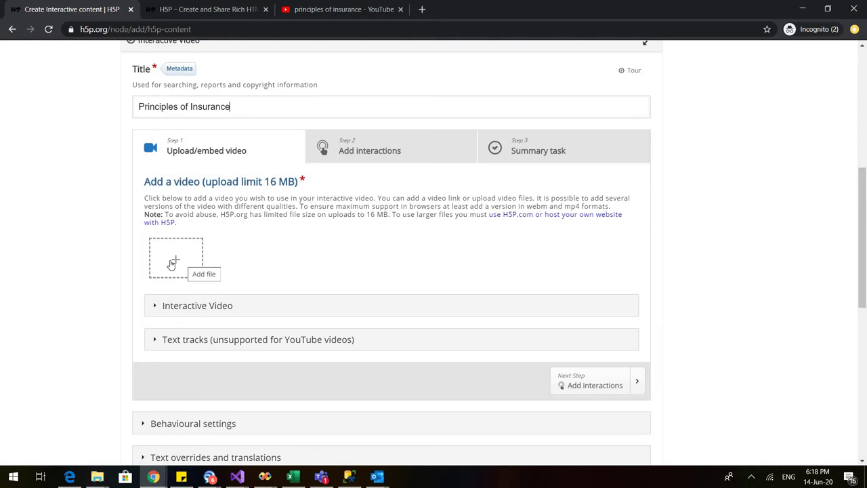
click(172, 263)
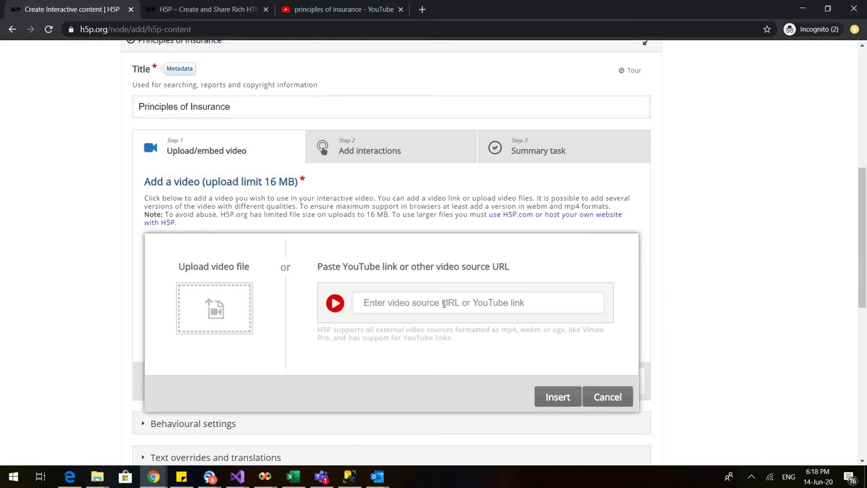
Filter YouTube results to Creative Commons and copy the General Principles of Insurance Part 1/2 share link.
click(354, 8)
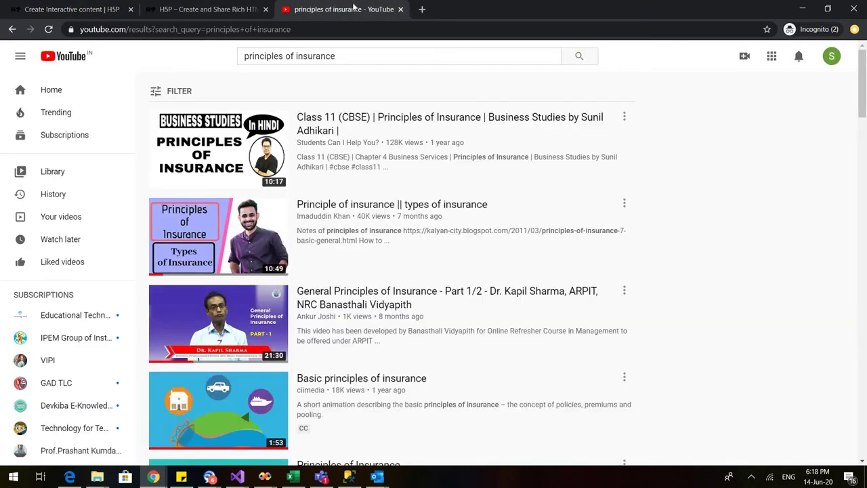
click(180, 91)
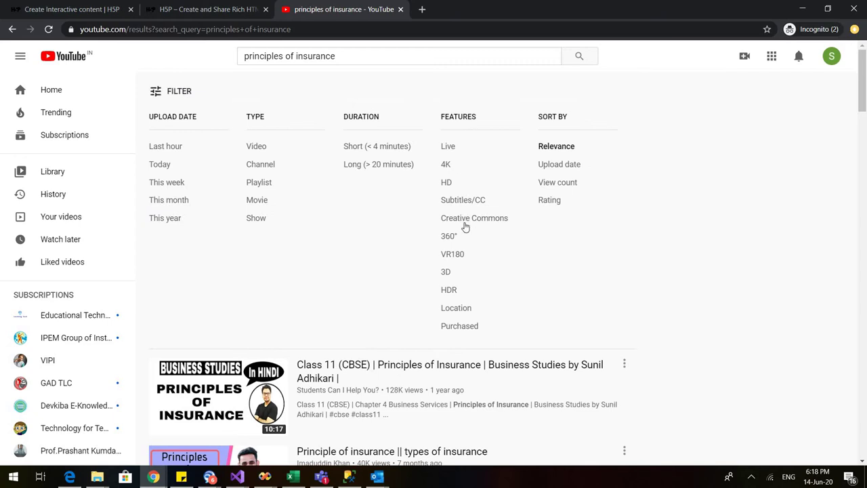
click(469, 222)
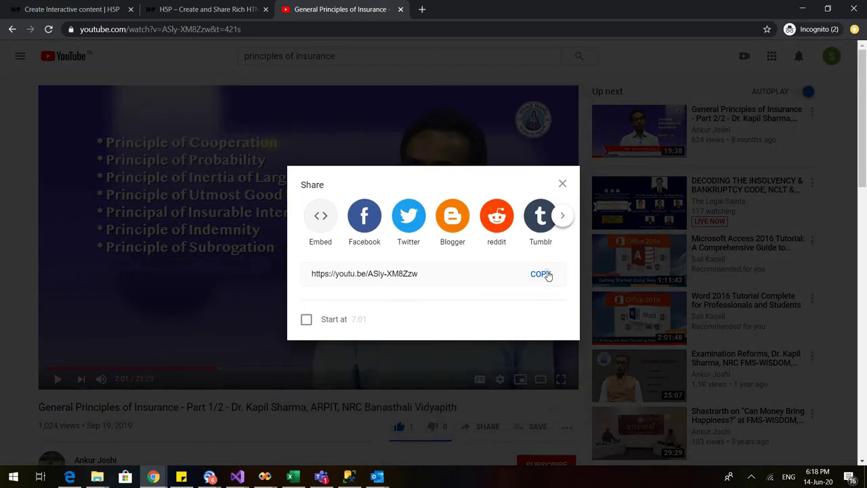
click(541, 275)
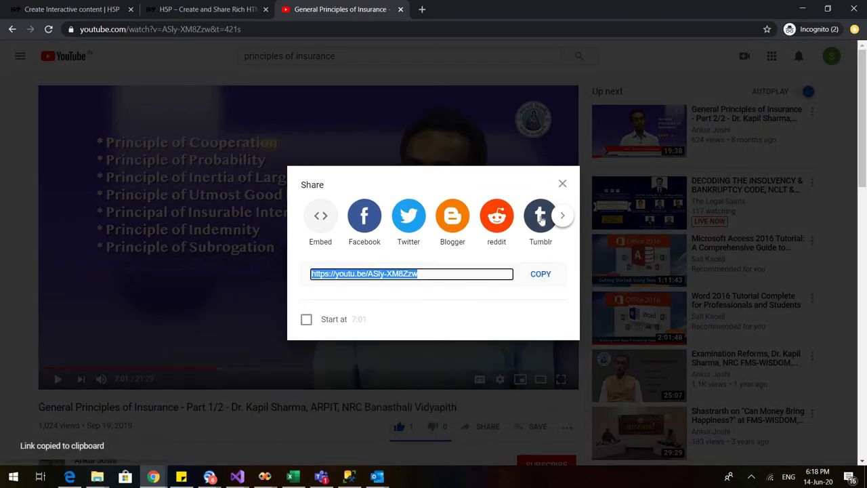
click(401, 10)
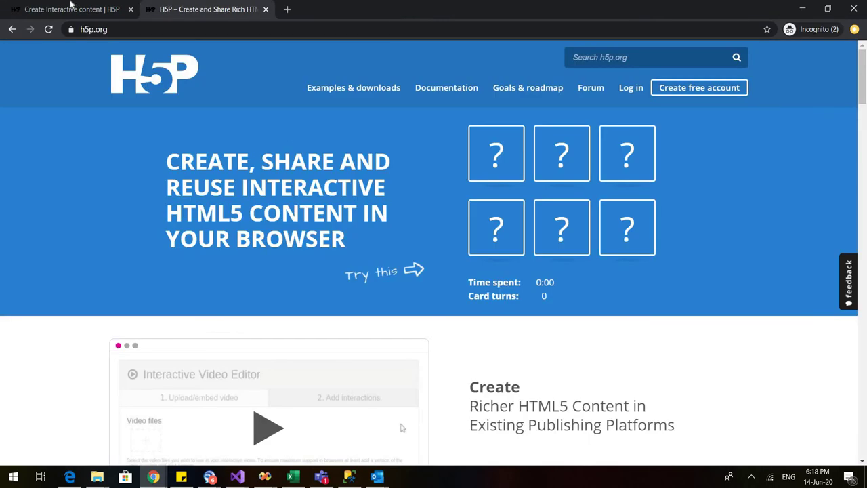
Paste the copied YouTube link into the video URL field, insert it, and proceed to Add interactions.
click(70, 8)
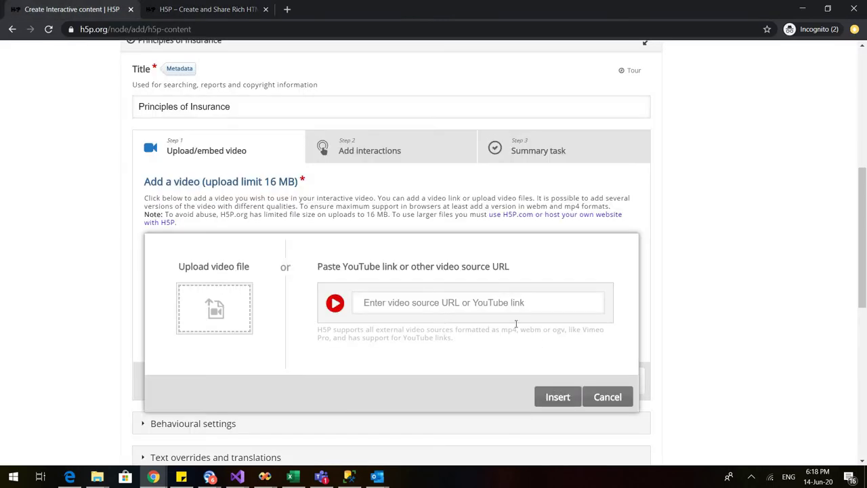
click(480, 307)
key(ctrl+v)
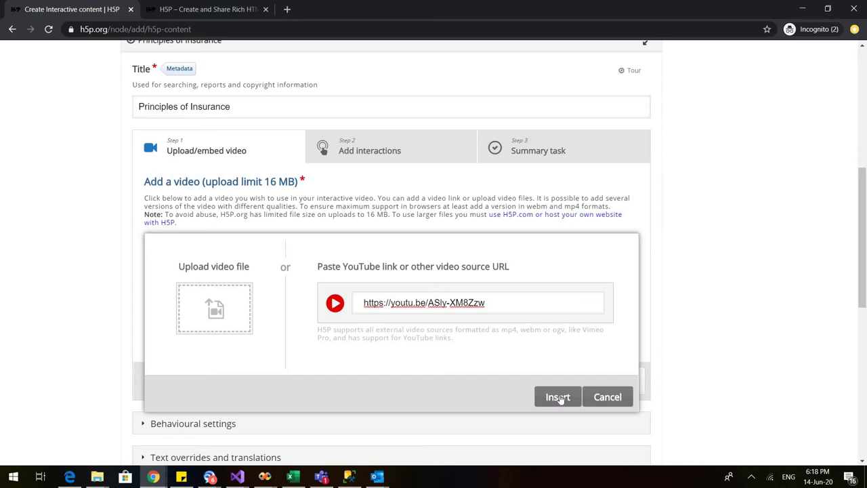
click(560, 398)
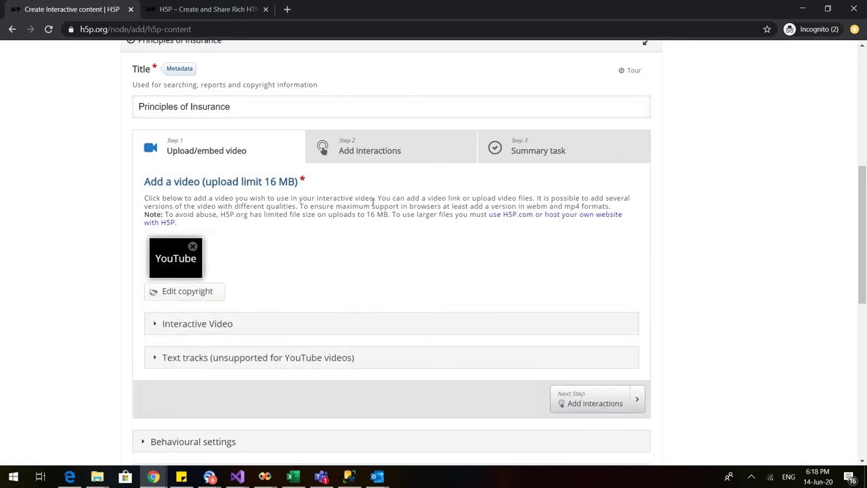
click(363, 152)
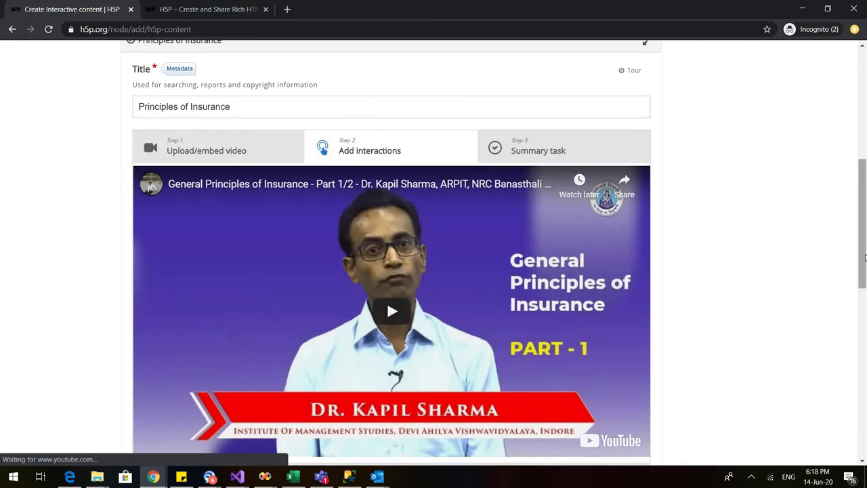
Mute the embedded lecture, then play it and pause at 1:11.
drag(865, 258, 864, 298)
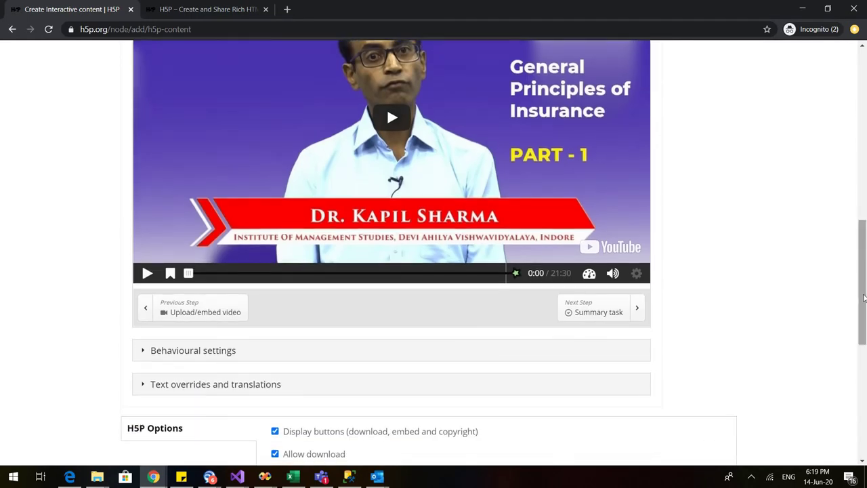
scroll(662, 259, up, 1)
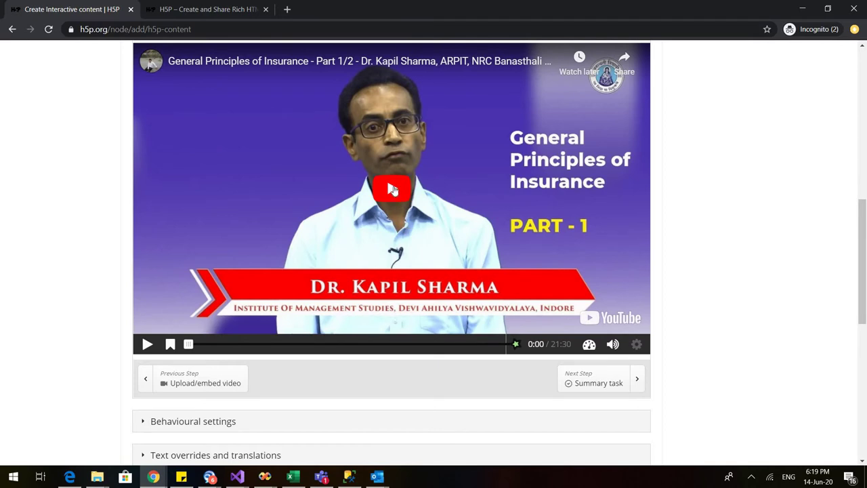
click(612, 344)
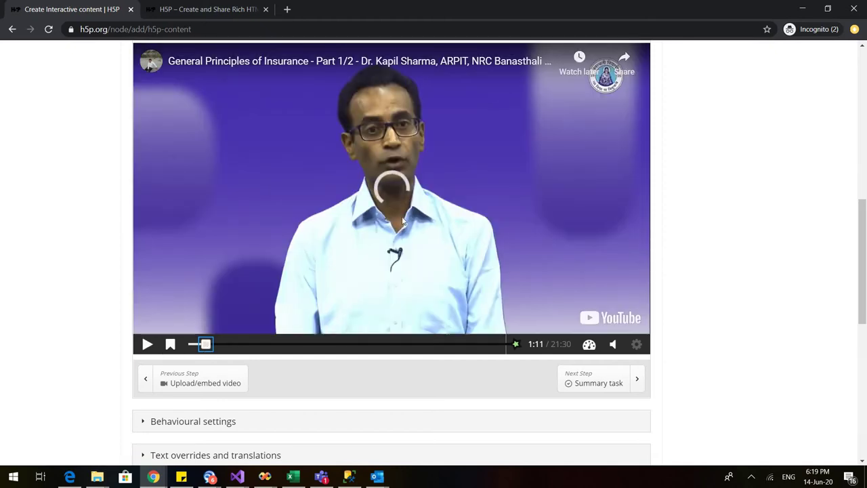
click(147, 344)
click(147, 344)
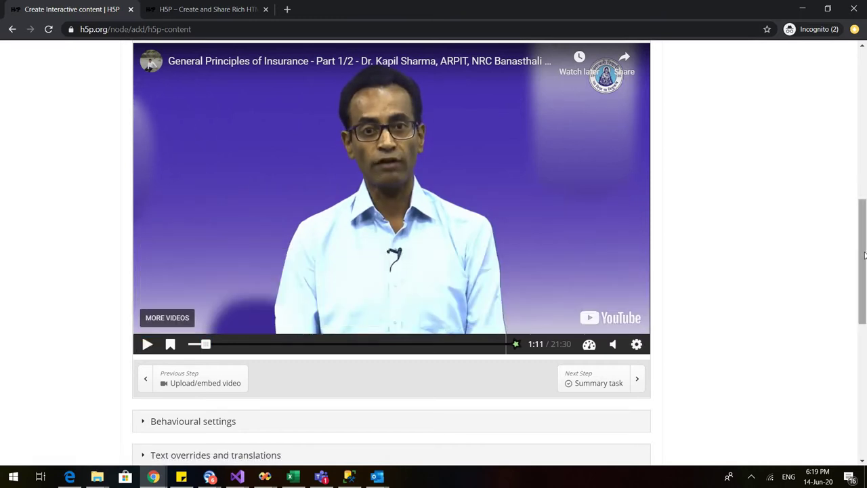
scroll(865, 253, up, 2)
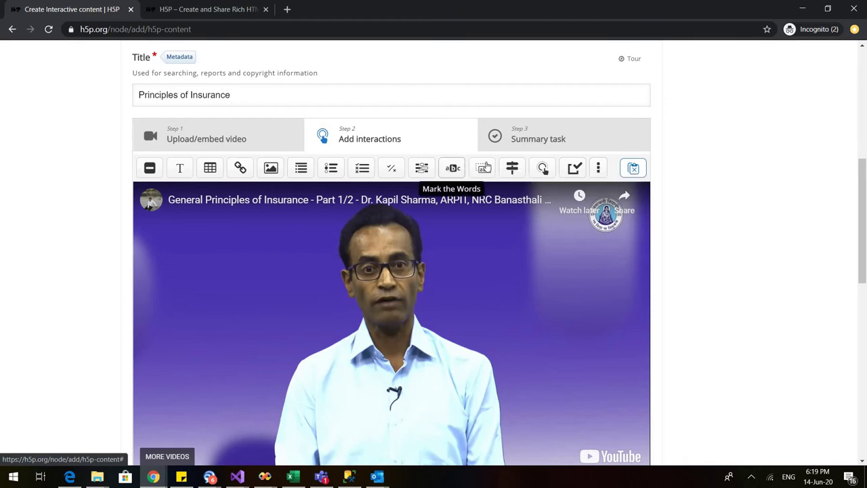
Insert a True/False Question interaction at 1:11 and tick Pause video.
click(391, 170)
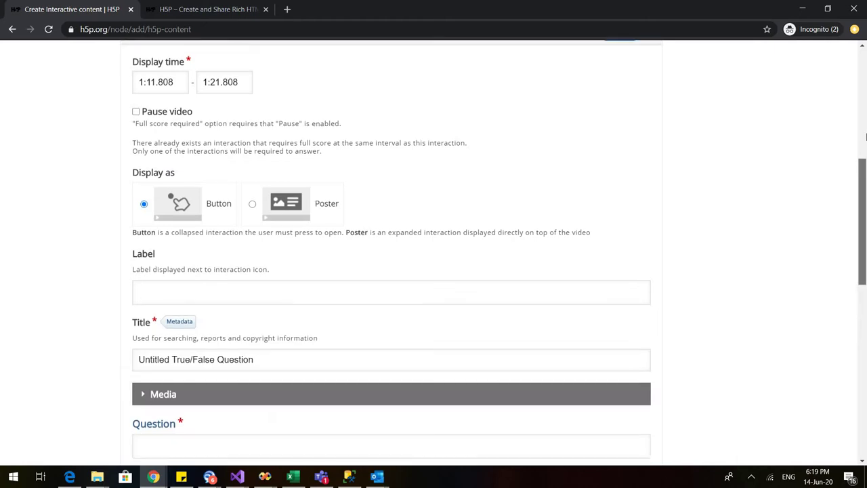
drag(865, 193, 865, 171)
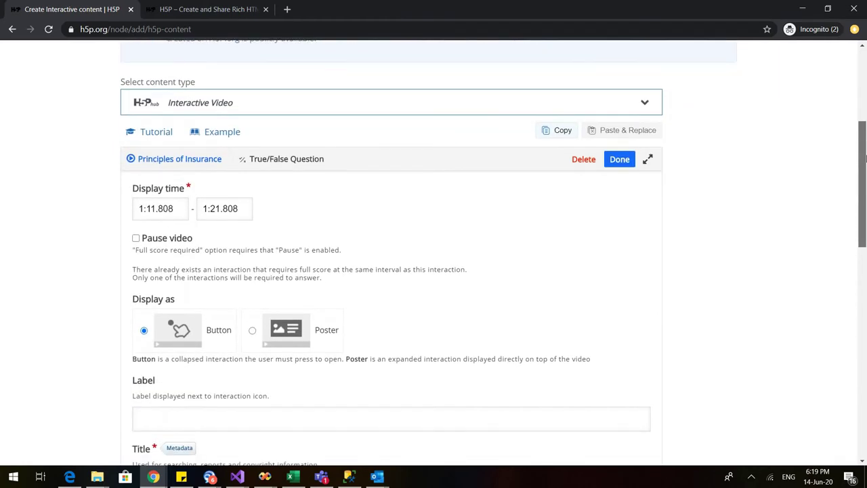
click(136, 239)
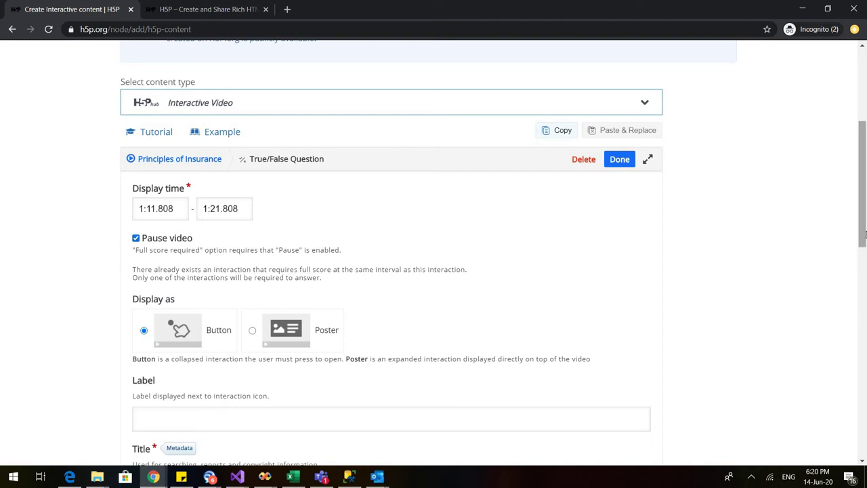
scroll(865, 287, down, 1)
scroll(865, 287, down, 2)
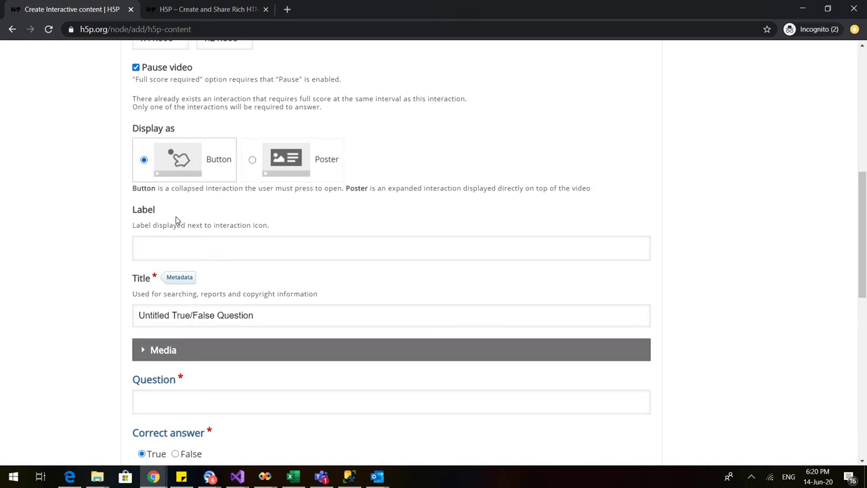
Label the True/False interaction 'Attempt this!!!!'.
click(168, 253)
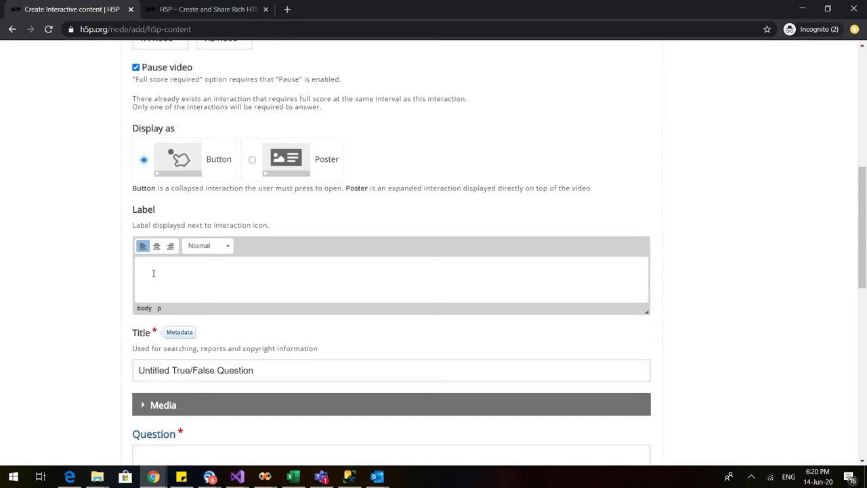
text(ttempt this!!!!)
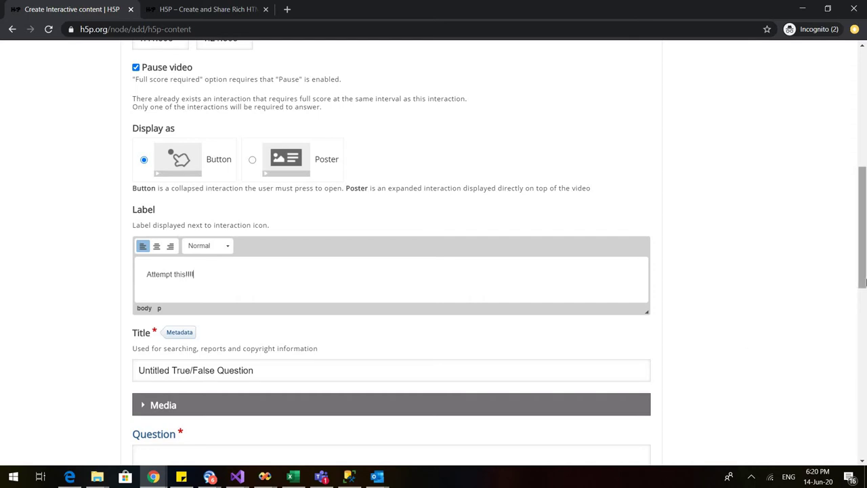
scroll(866, 307, down, 3)
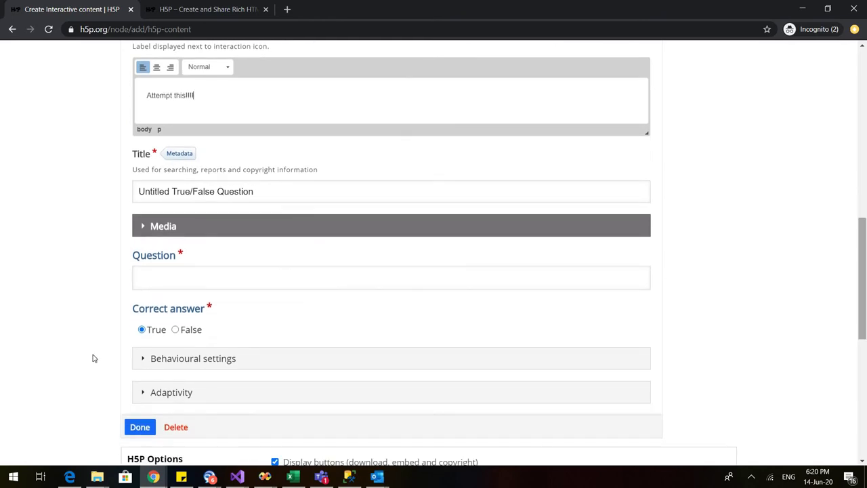
Enter the question text 'Is Motor insurance mandatory in India?', correcting the typo.
click(159, 286)
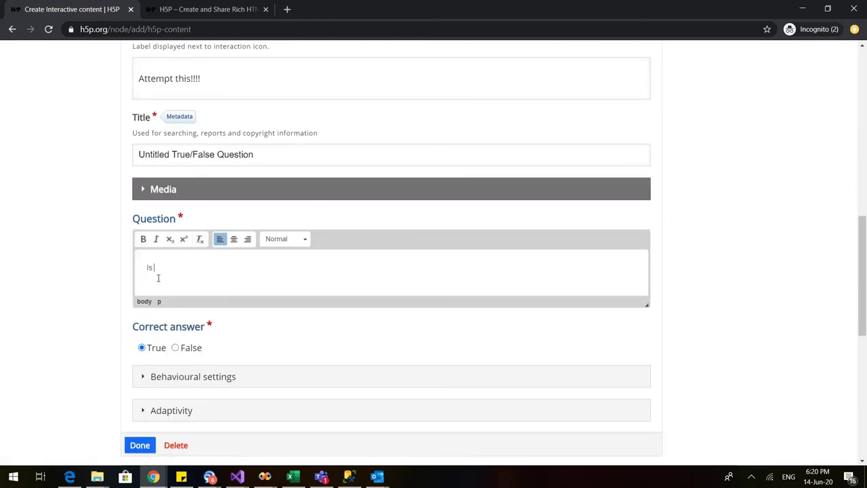
text(Is Motor insurancemandatiry)
key(BackSpace)
key(BackSpace)
key(BackSpace)
key(BackSpace)
key(BackSpace)
key(BackSpace)
text(mandatory in India?)
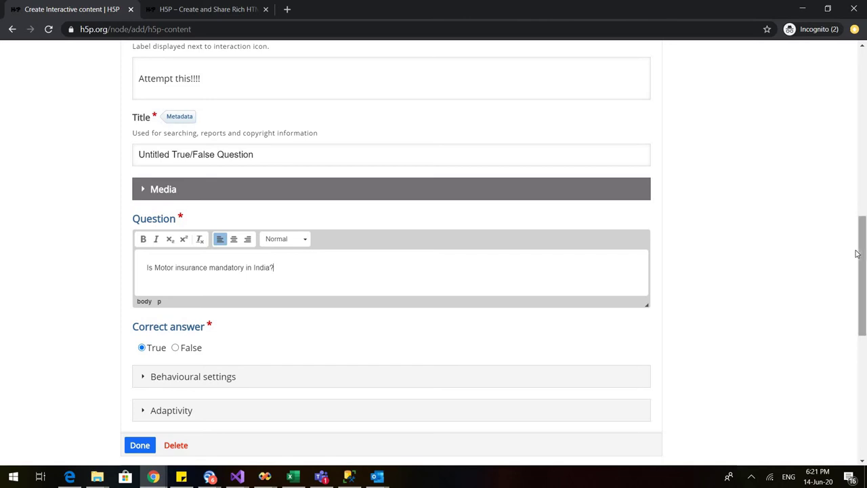
drag(857, 254, 864, 315)
Set the True/False feedback to 'Well Done.....' for correct and 'Take another chance' for wrong answers, then finish the interaction.
click(195, 168)
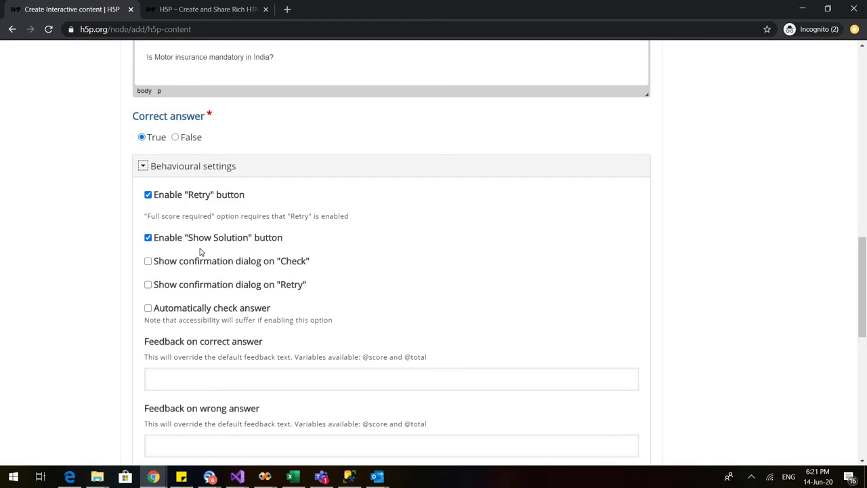
click(245, 382)
text(Well Done.....)
drag(862, 316, 863, 326)
scroll(149, 310, down, 2)
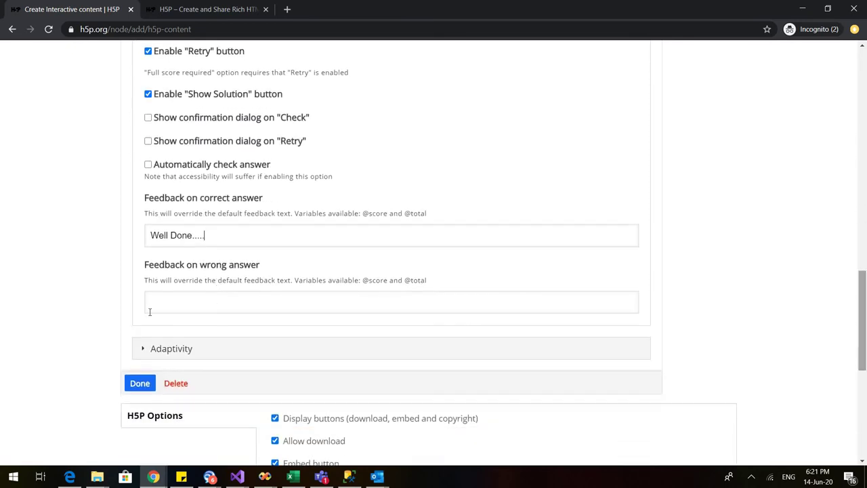
text(Take anoth)
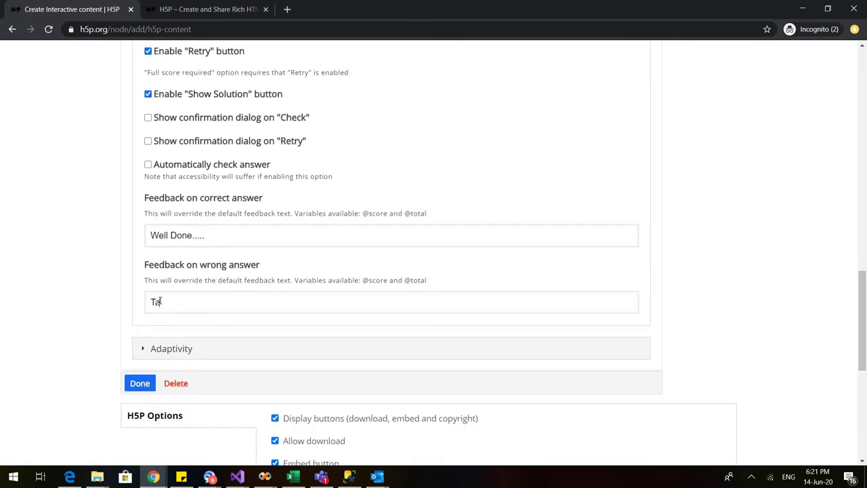
text(er chance)
click(139, 383)
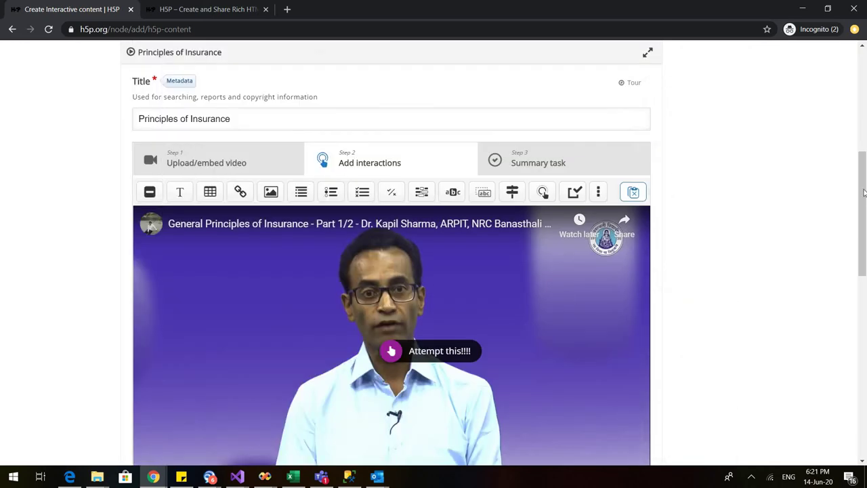
Save the Principles of Insurance interactive video from the bottom of the editor.
scroll(863, 203, down, 4)
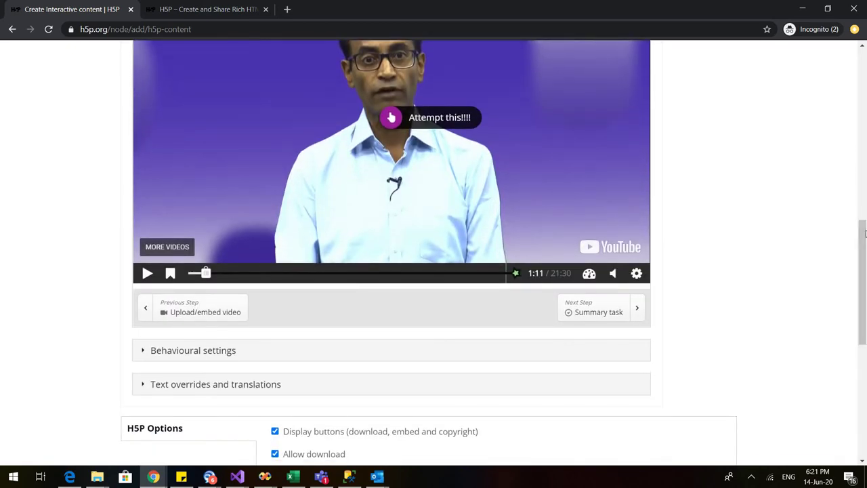
scroll(864, 233, down, 5)
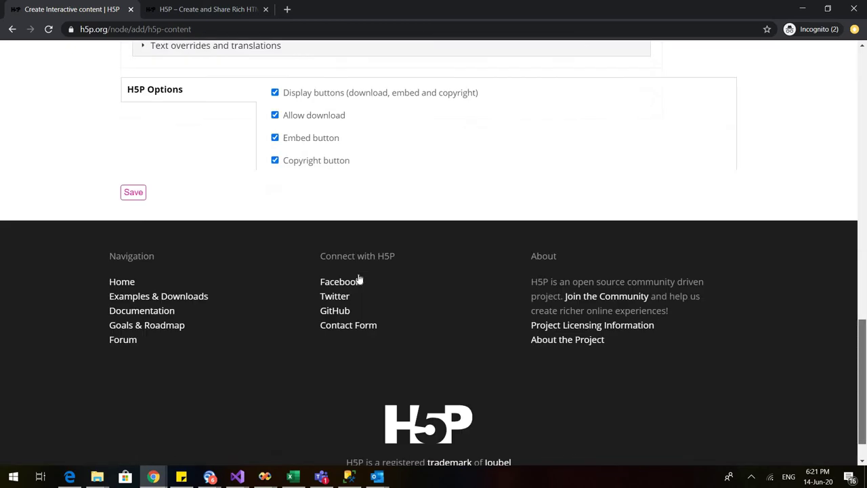
click(138, 189)
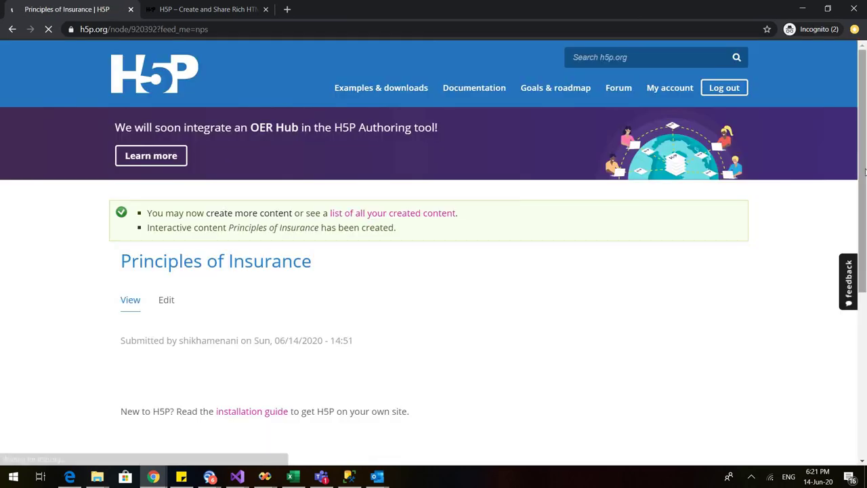
Dismiss the survey popup, then mute and play the video, skipping ahead to 0:36.
drag(864, 173, 864, 312)
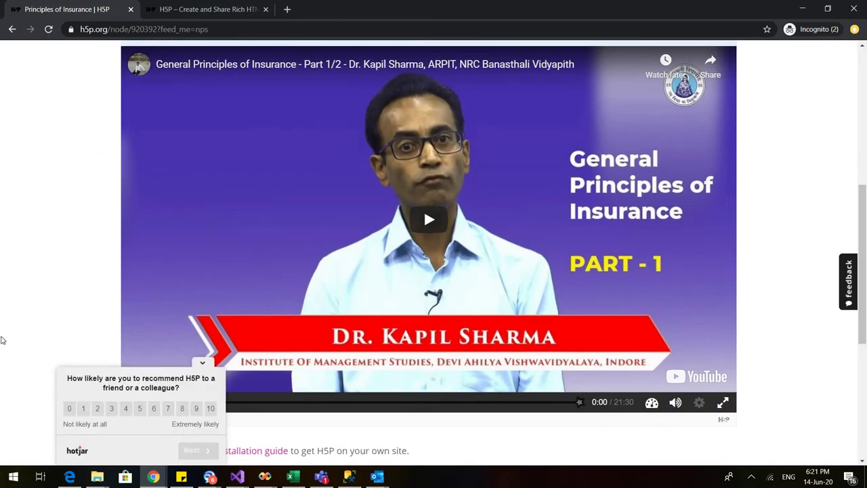
click(202, 363)
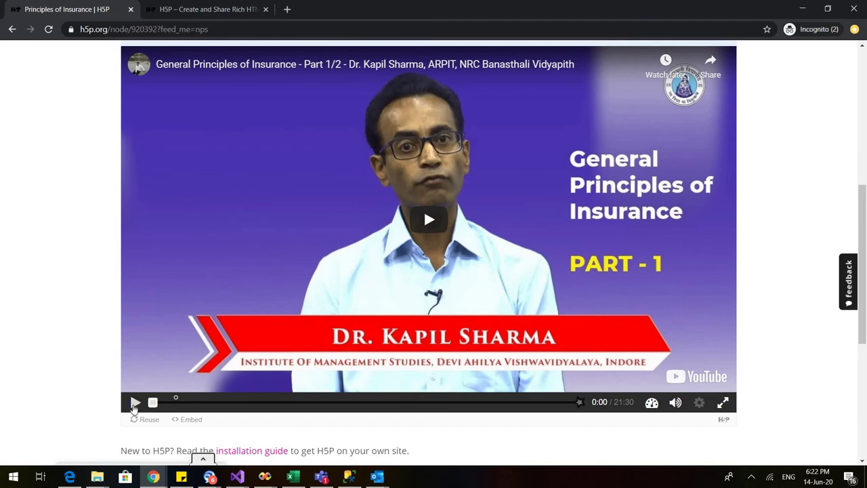
click(676, 402)
click(154, 404)
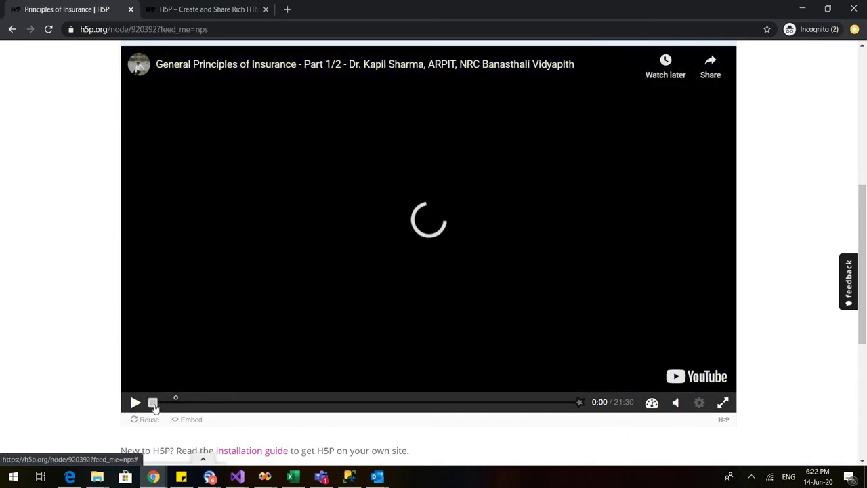
click(164, 403)
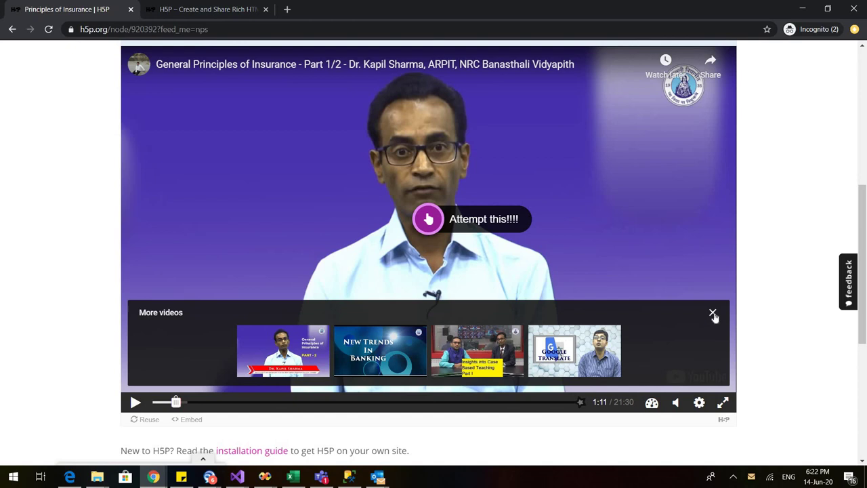
Open the 'Attempt this!!!!' question and check False as the answer, scoring 0/1.
click(712, 316)
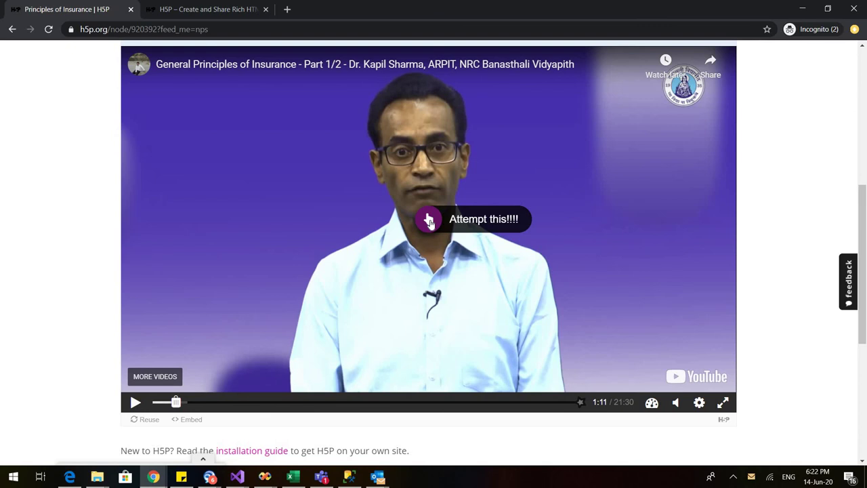
click(429, 221)
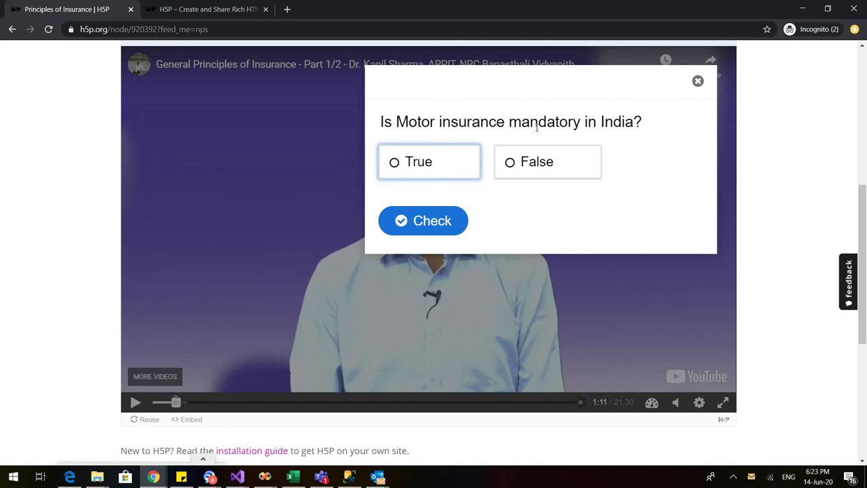
click(513, 165)
click(437, 217)
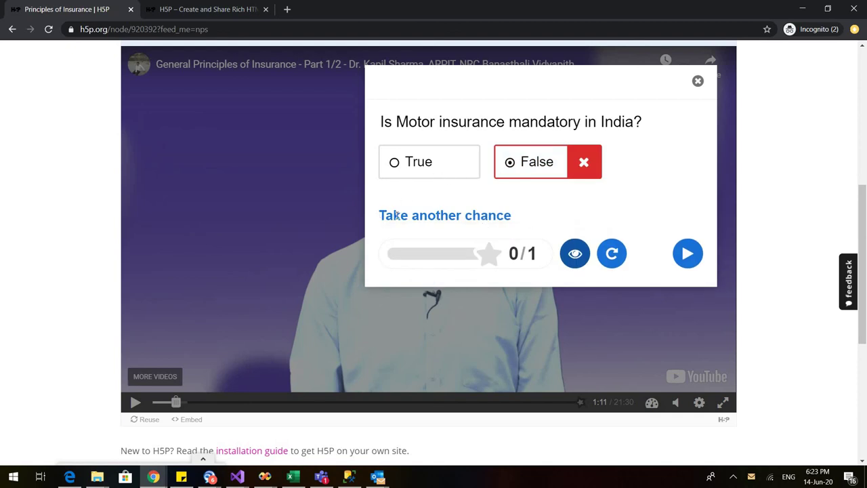
Reveal True as the solution, reset the question, and resume the video at 1:16.
click(575, 256)
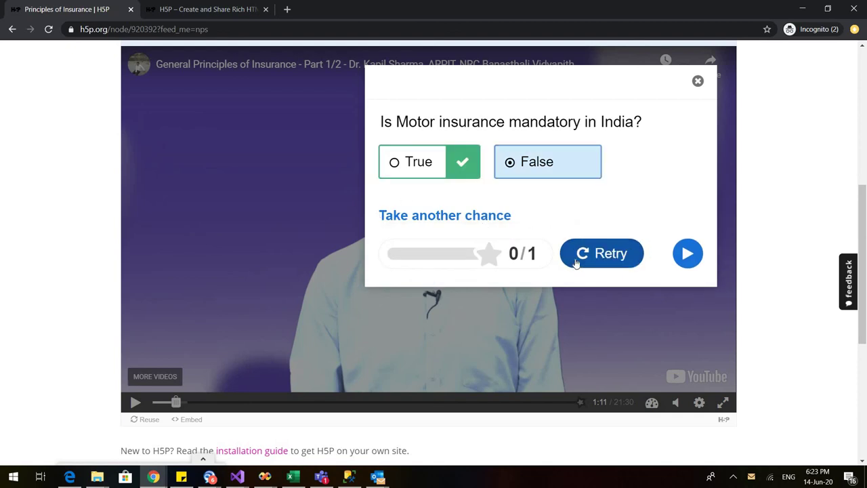
click(575, 262)
click(666, 225)
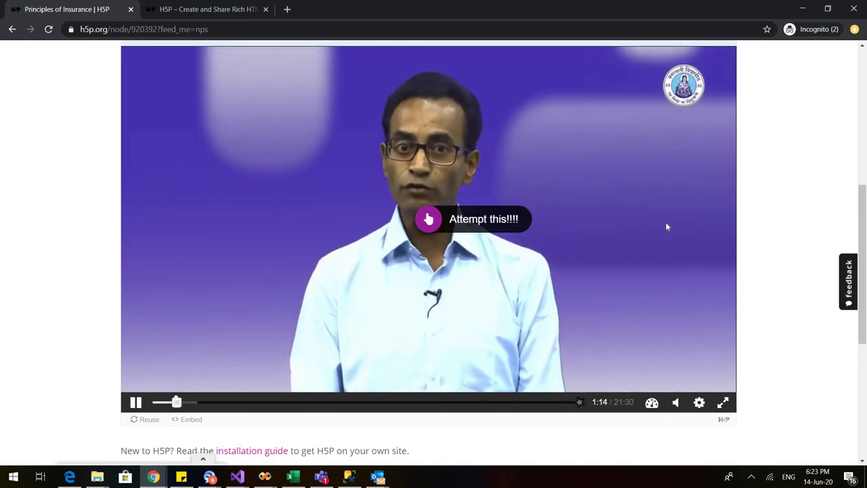
Pause the video at 1:18 of 21:30.
click(136, 402)
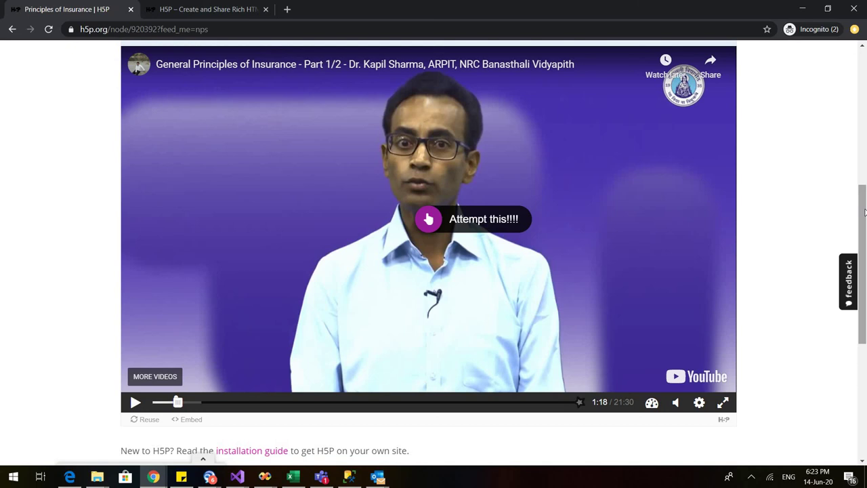
mouse_move(865, 196)
mouse_down()
mouse_move(865, 174)
mouse_move(865, 203)
mouse_up()
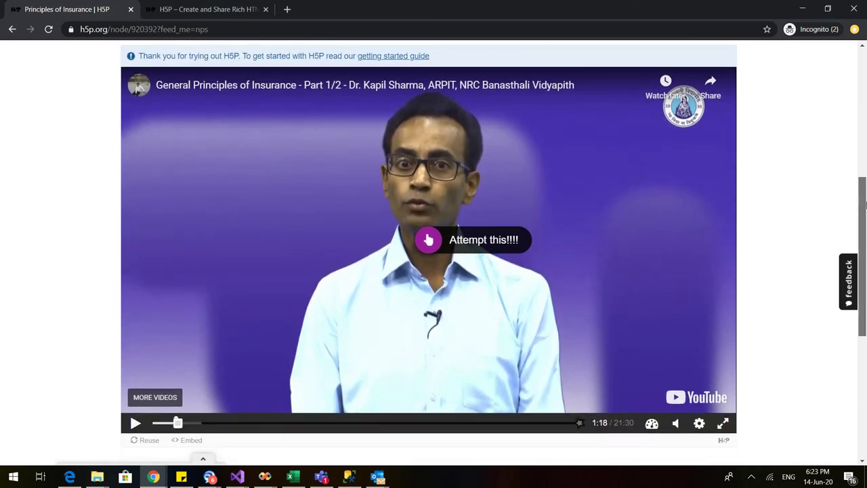